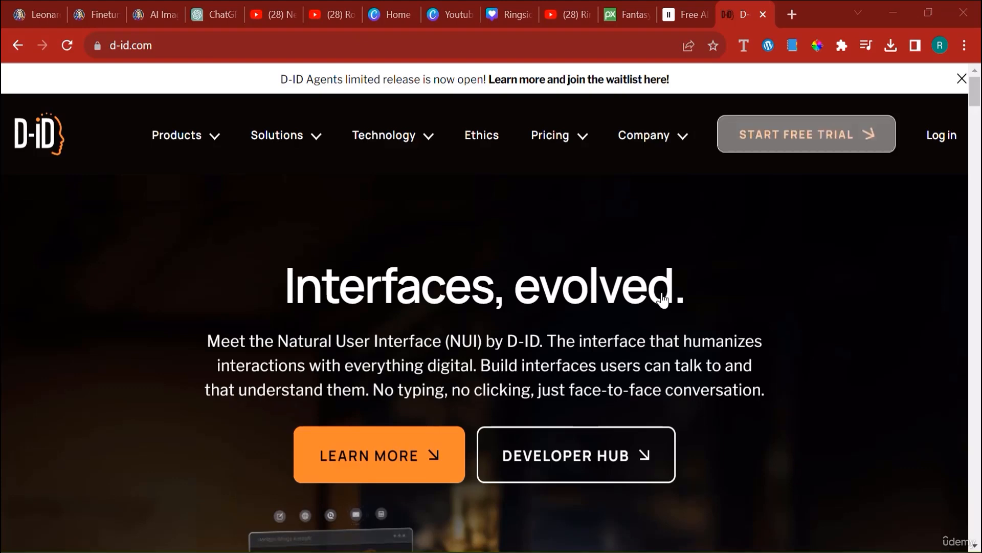
# Log in to the D-ID Creative Reality Studio and browse the recent projects in the video library.
pyautogui.scroll(-5, 662, 295)
pyautogui.scroll(5, 837, 227)
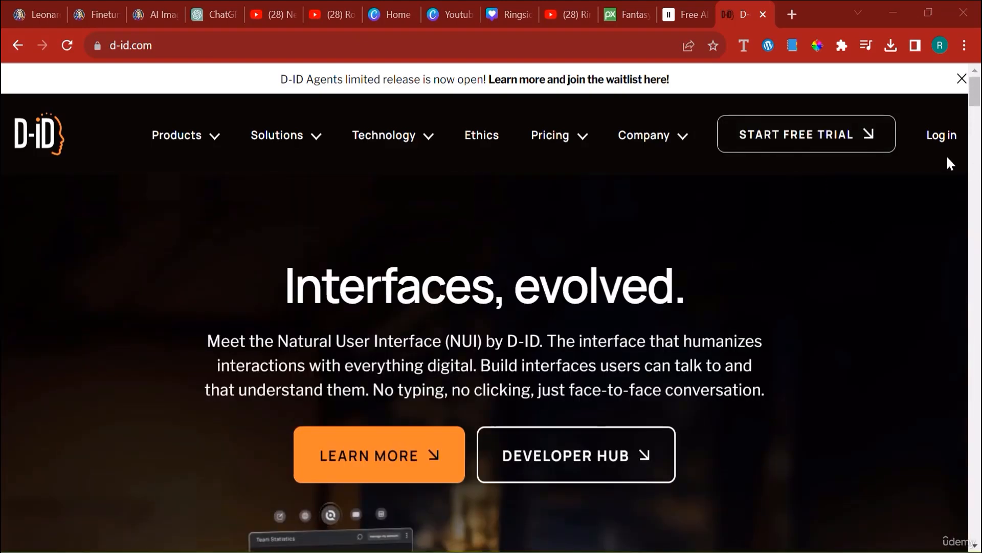
pyautogui.click(945, 139)
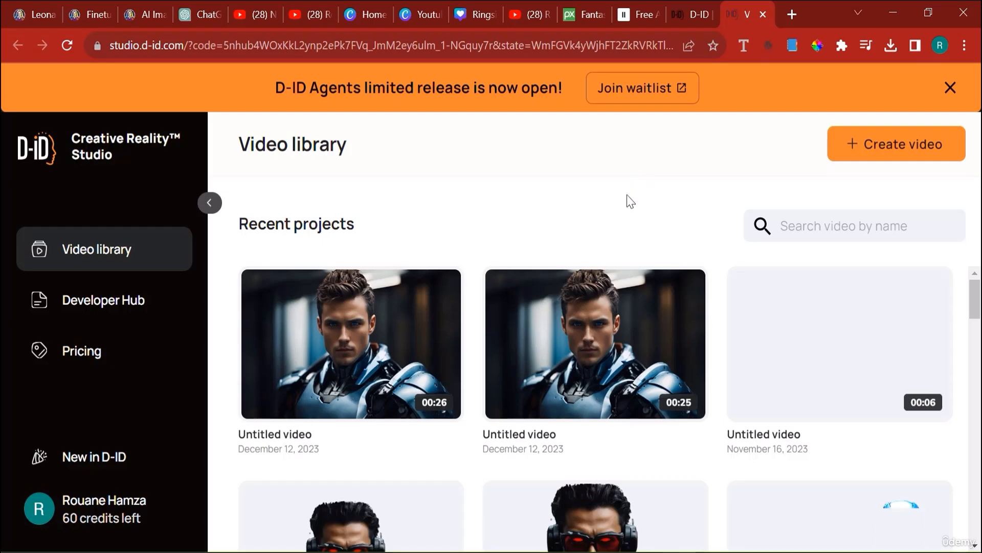
pyautogui.scroll(-2, 598, 369)
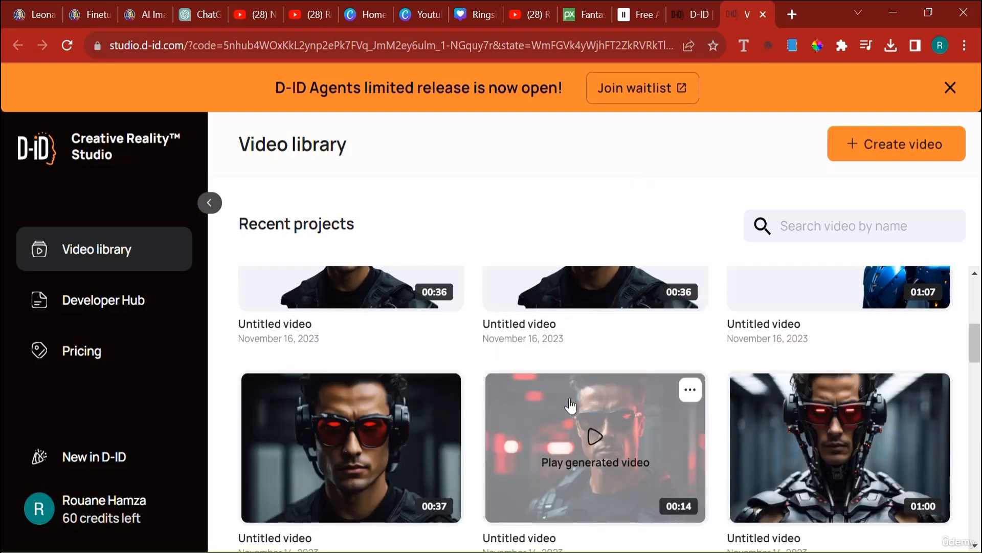
pyautogui.scroll(2, 675, 374)
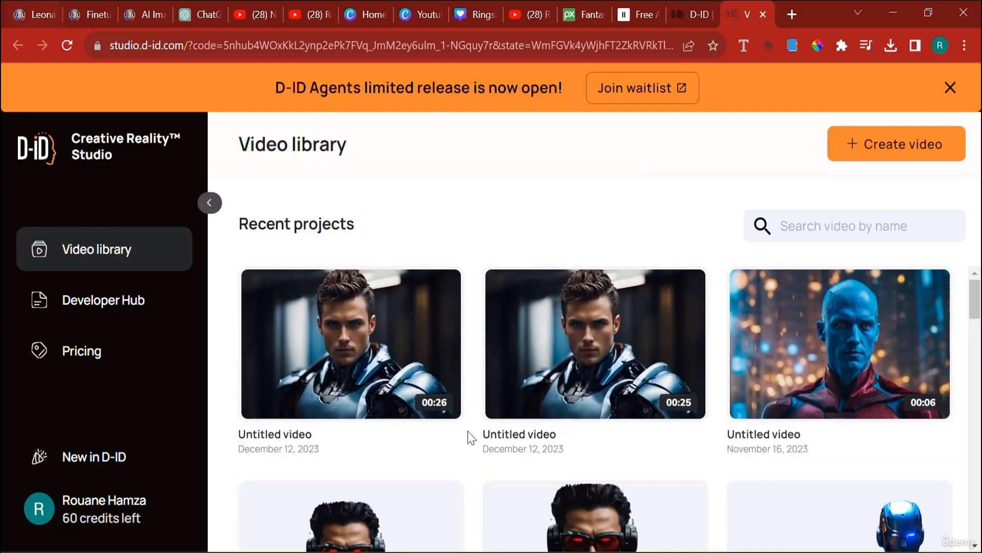
# Switch to Leonardo.Ai, open the AI Image Generation tool and enable PhotoReal.
pyautogui.click(140, 2)
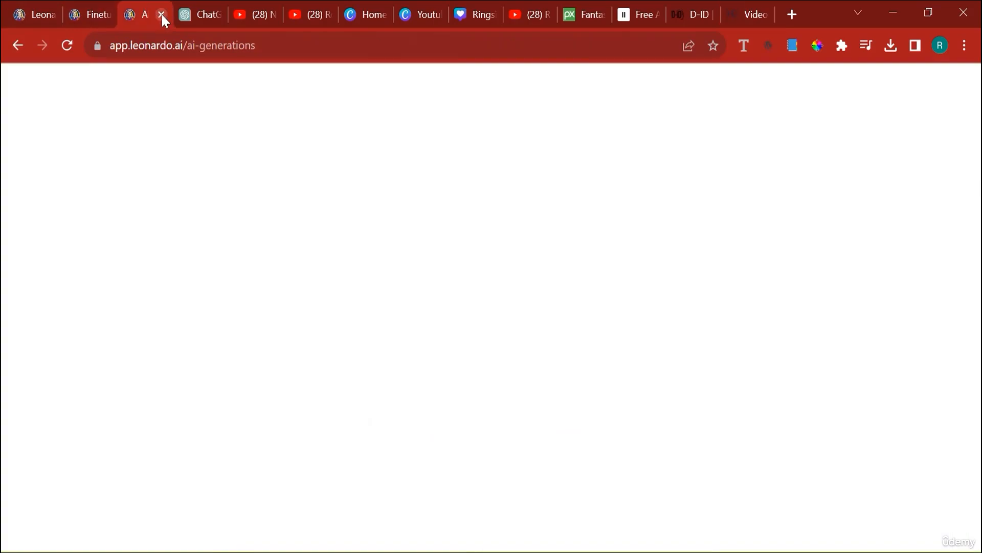
pyautogui.click(78, 4)
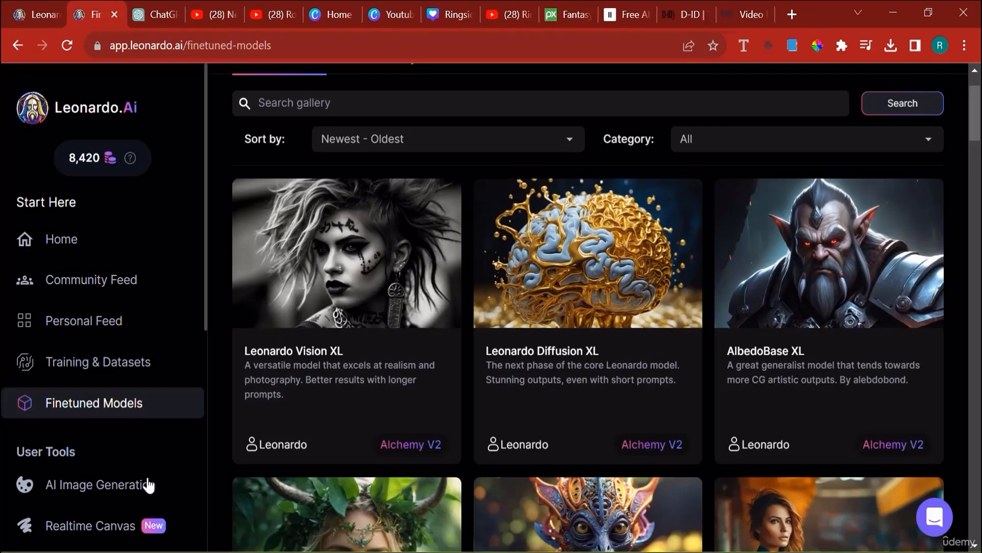
pyautogui.click(132, 492)
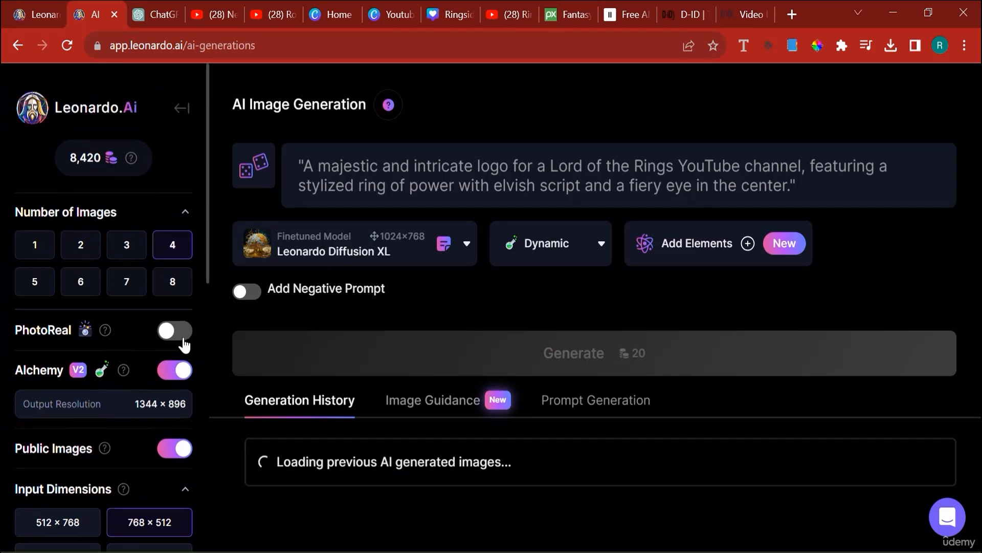
pyautogui.click(194, 327)
# Replace the image prompt with "Wizard that looks like gandalf but with blue hair".
pyautogui.tripleClick(366, 188)
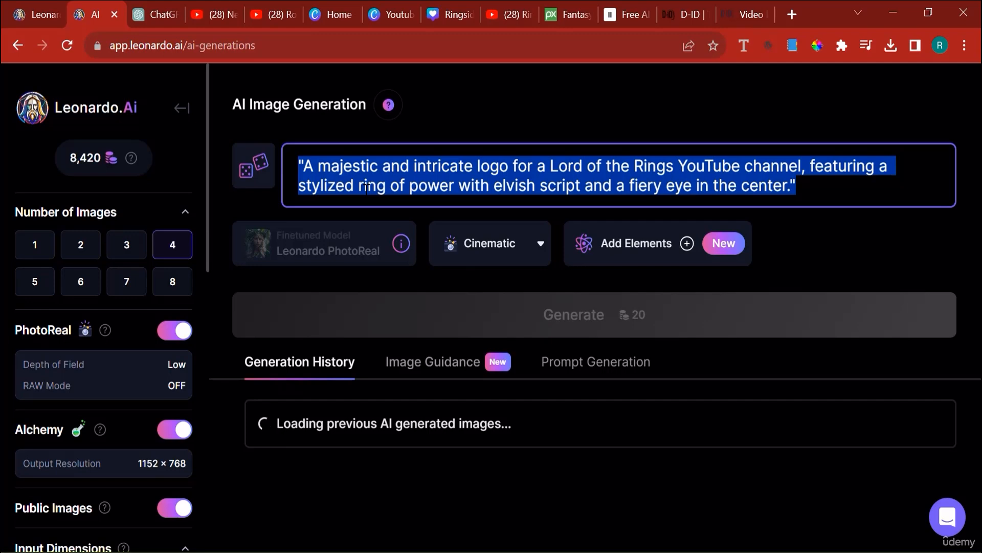
pyautogui.click(365, 165)
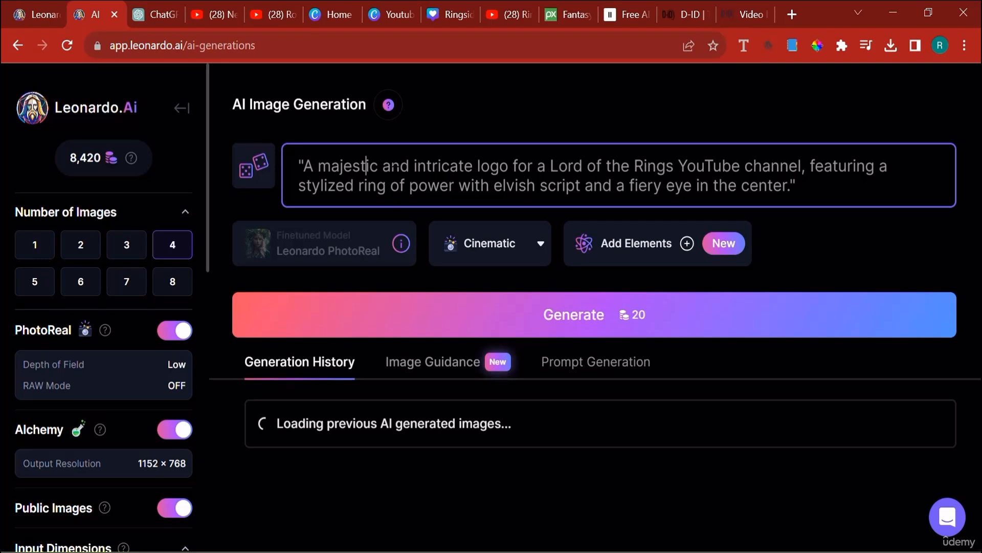
pyautogui.tripleClick(396, 169)
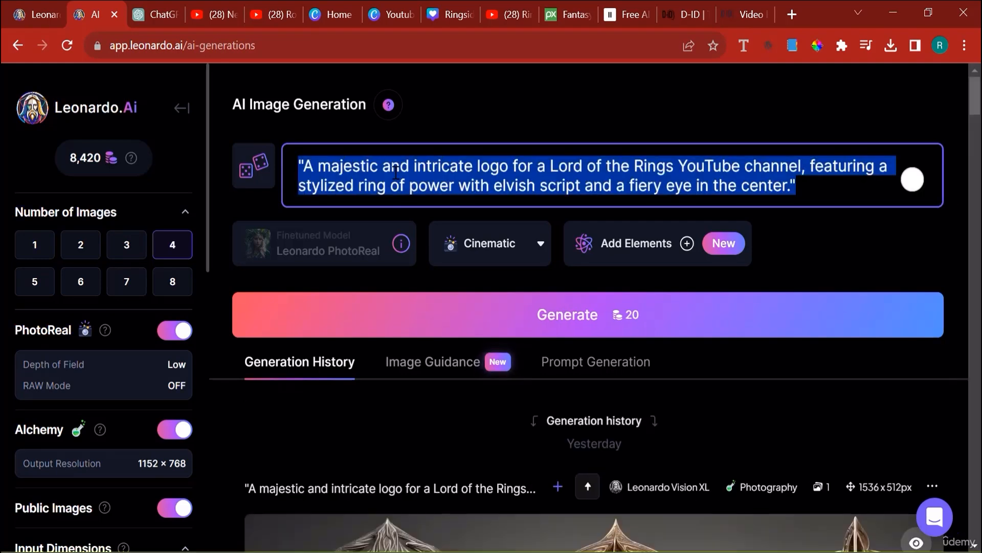
pyautogui.write('Wi')
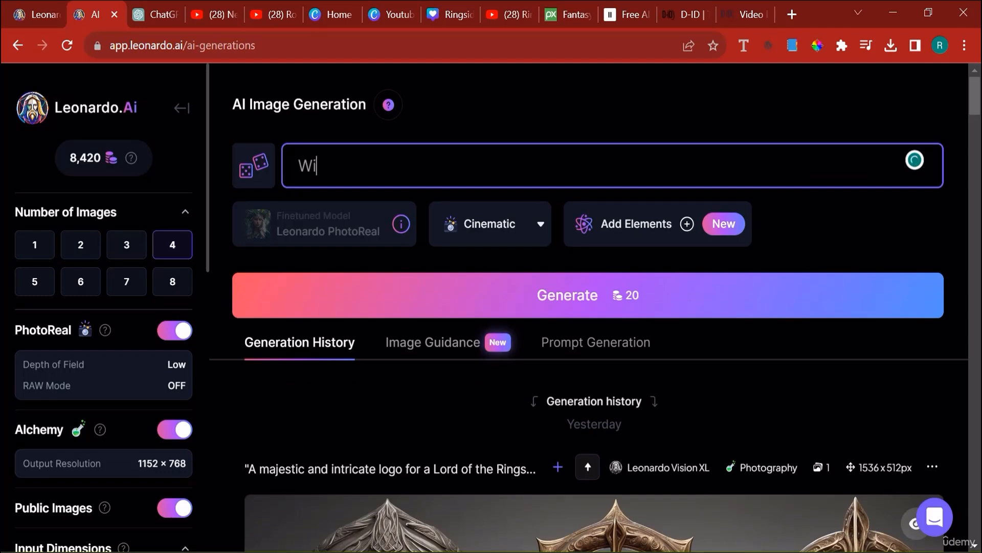
pyautogui.write('zard ')
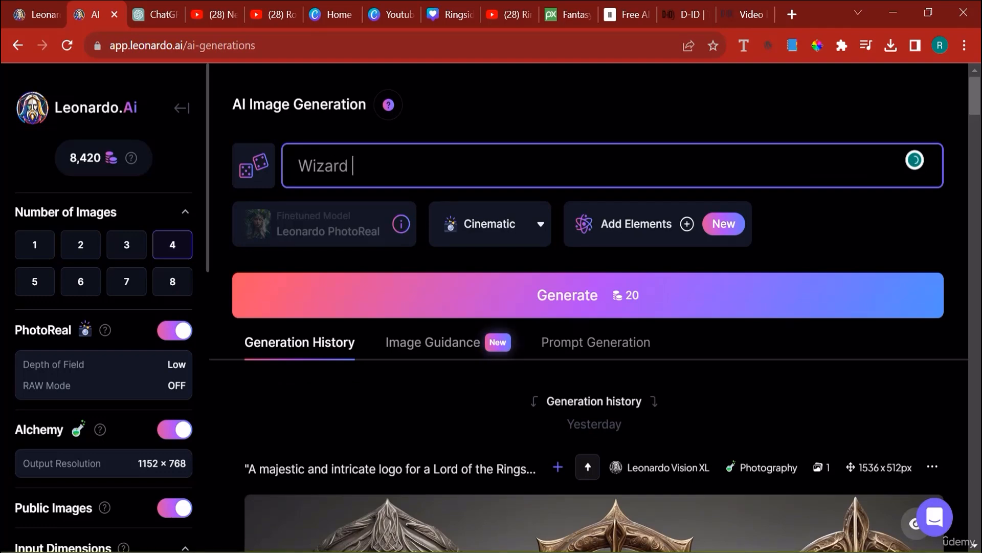
pyautogui.write('thaat')
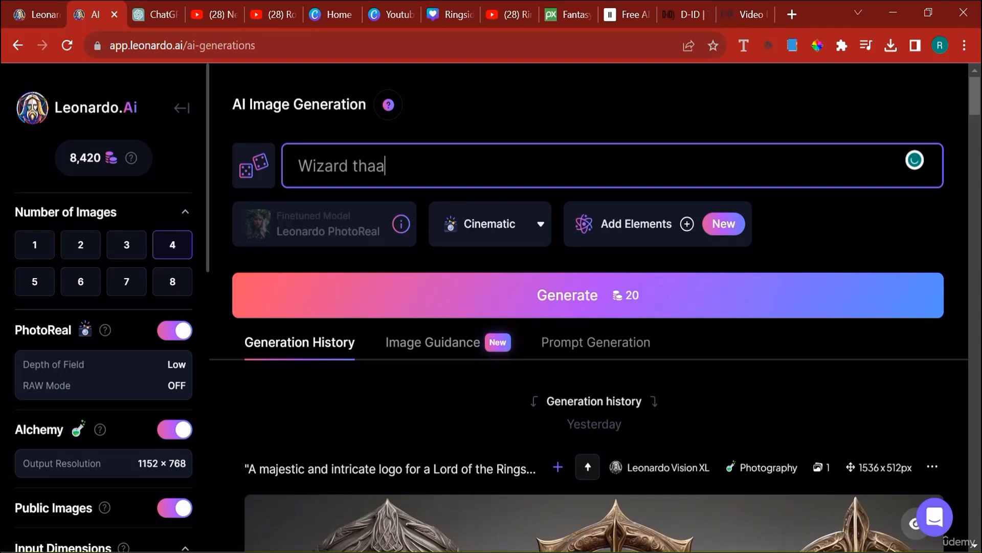
pyautogui.press('BackSpace')
pyautogui.write('t ')
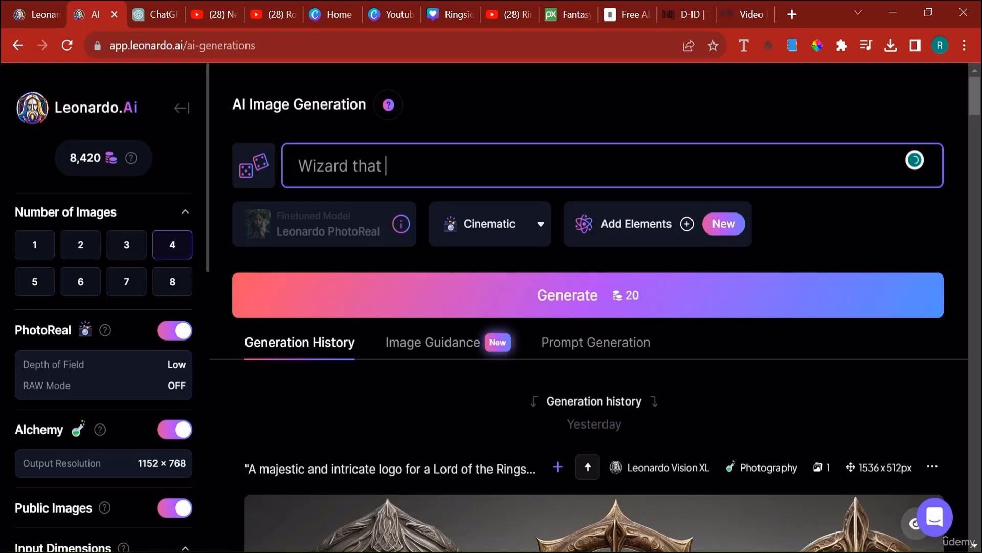
pyautogui.write('looks lik')
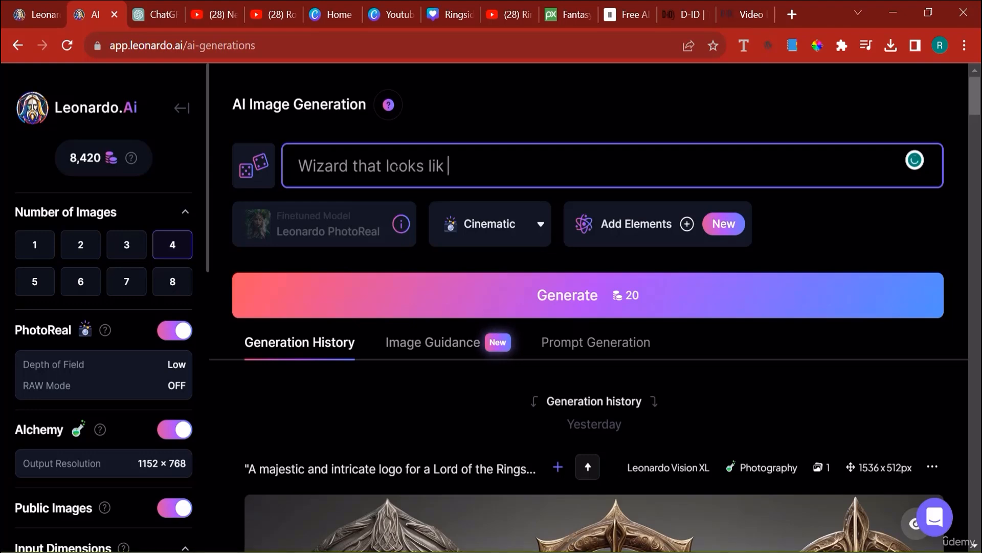
pyautogui.write('e gandalf')
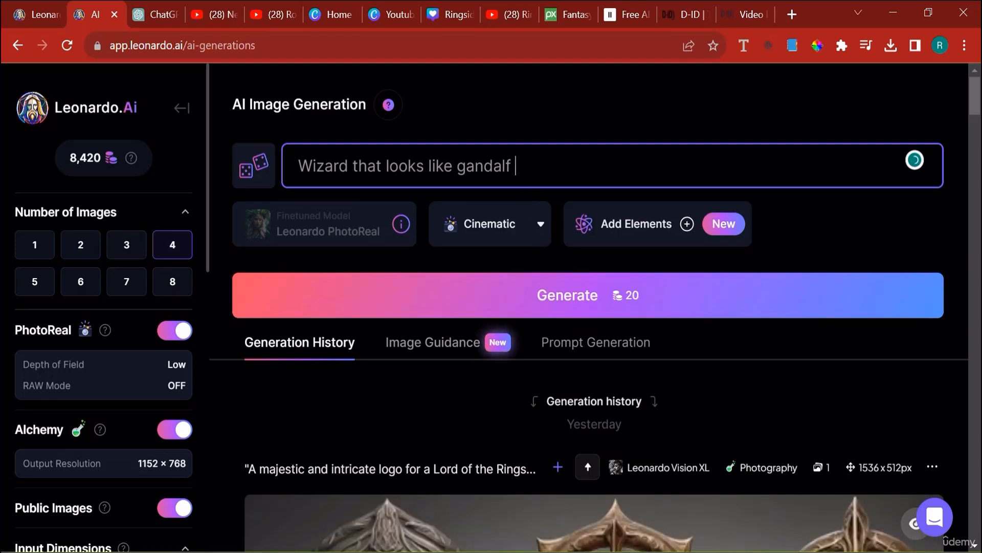
pyautogui.write(' but with ')
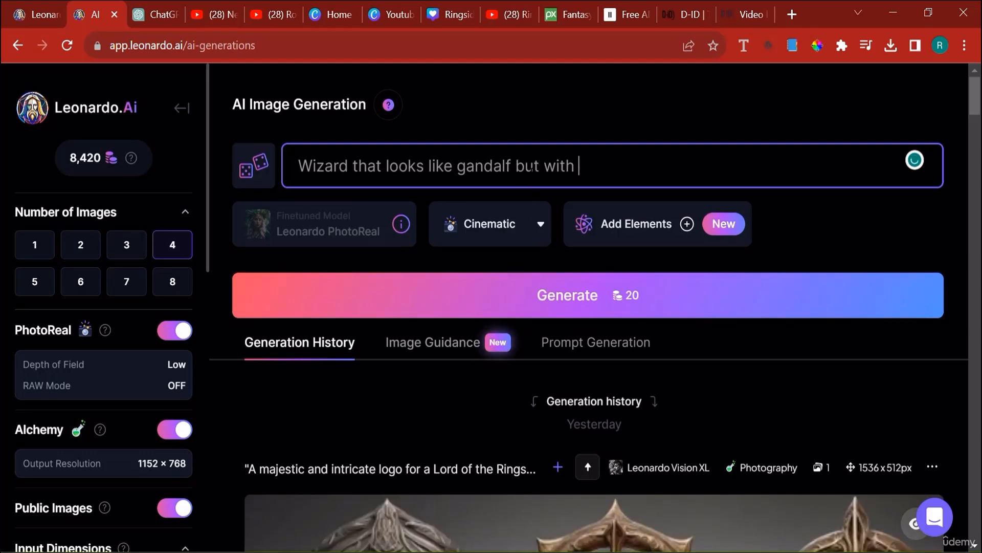
pyautogui.write('blue hair')
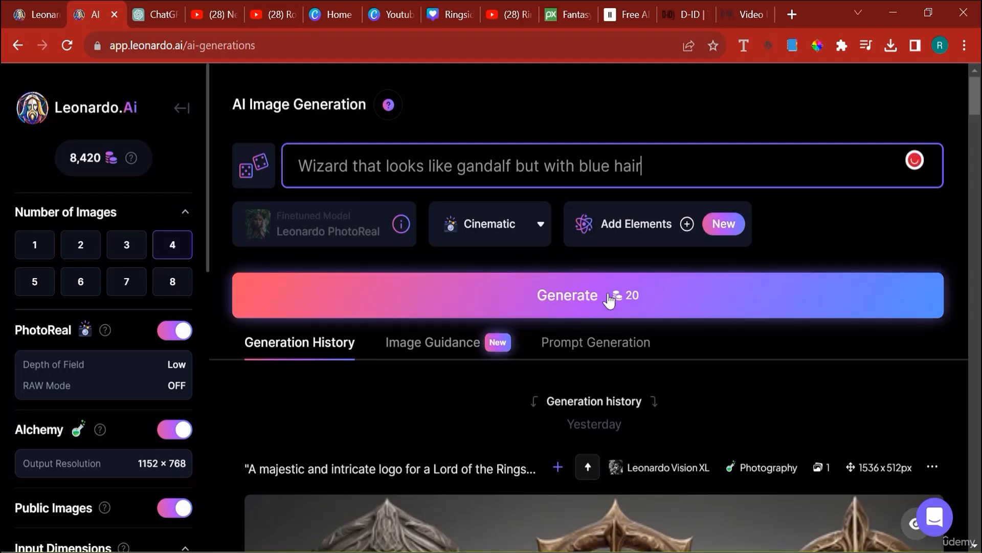
# Generate four PhotoReal images from the wizard prompt and check their progress in the generation history.
pyautogui.click(609, 300)
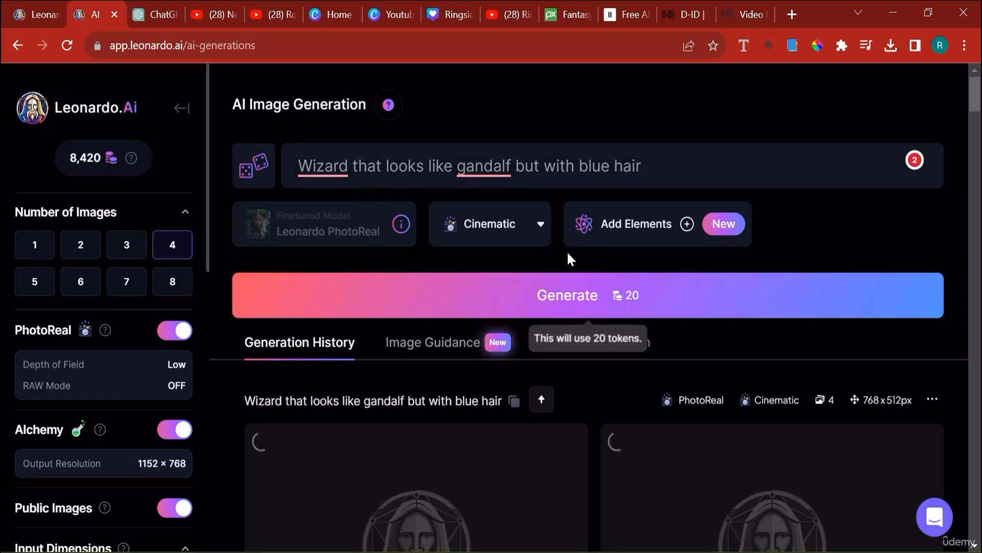
pyautogui.scroll(-2, 635, 261)
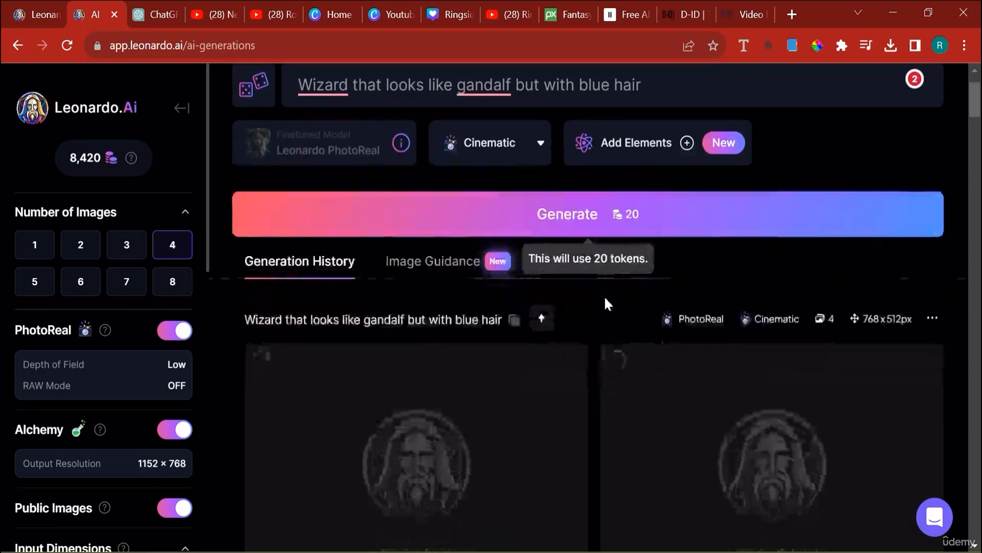
pyautogui.scroll(2, 573, 300)
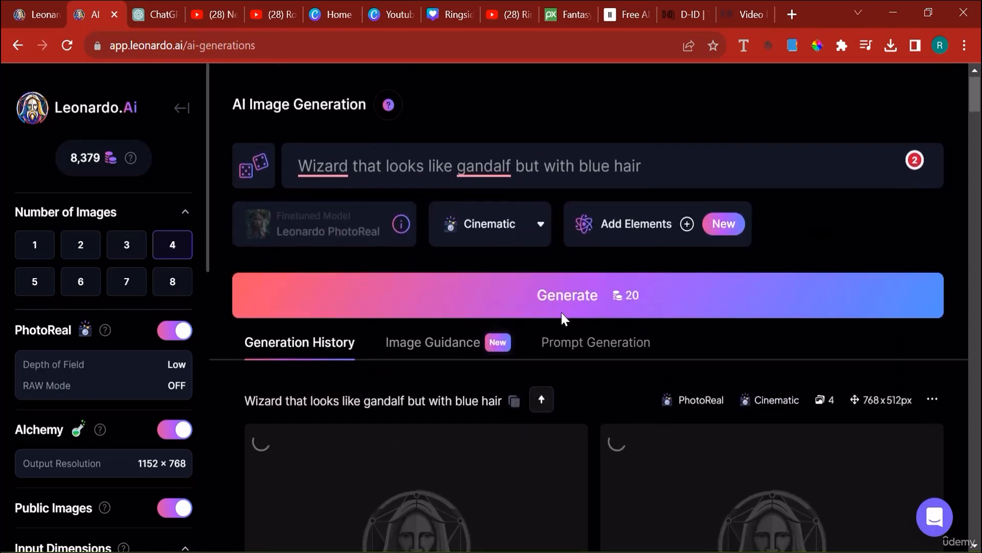
pyautogui.scroll(-2, 534, 328)
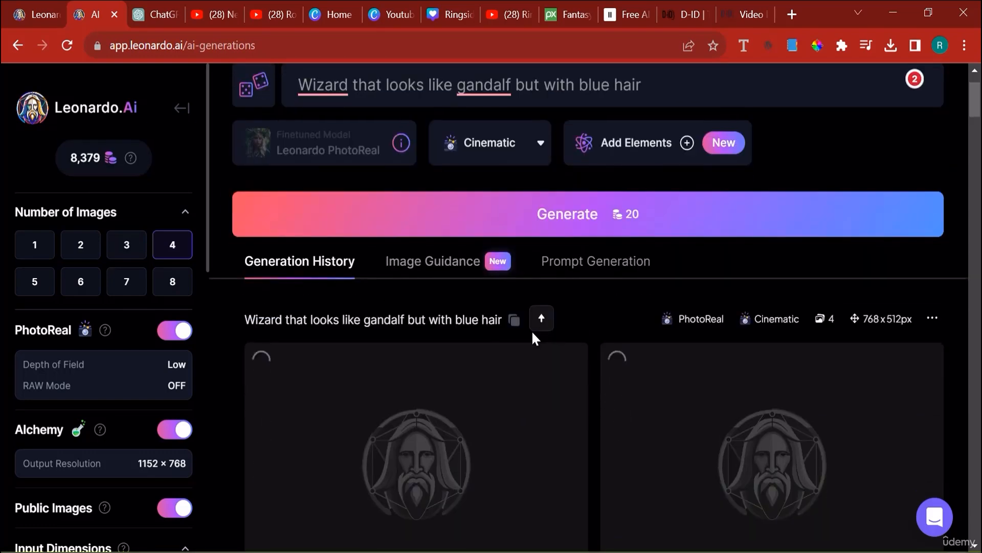
pyautogui.scroll(-3, 532, 330)
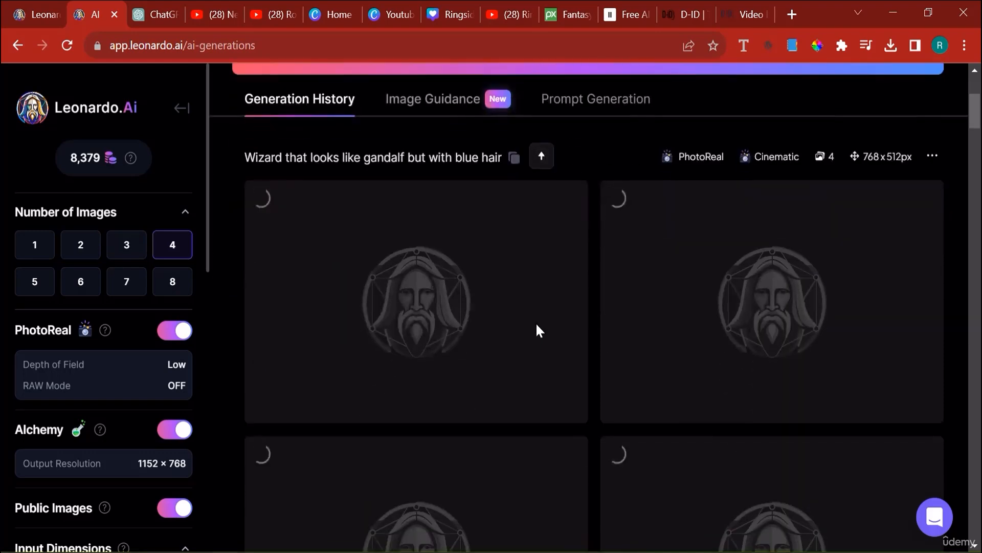
# Switch back to D-ID, create a new video and choose uploaded audio instead of a written script.
pyautogui.click(738, 7)
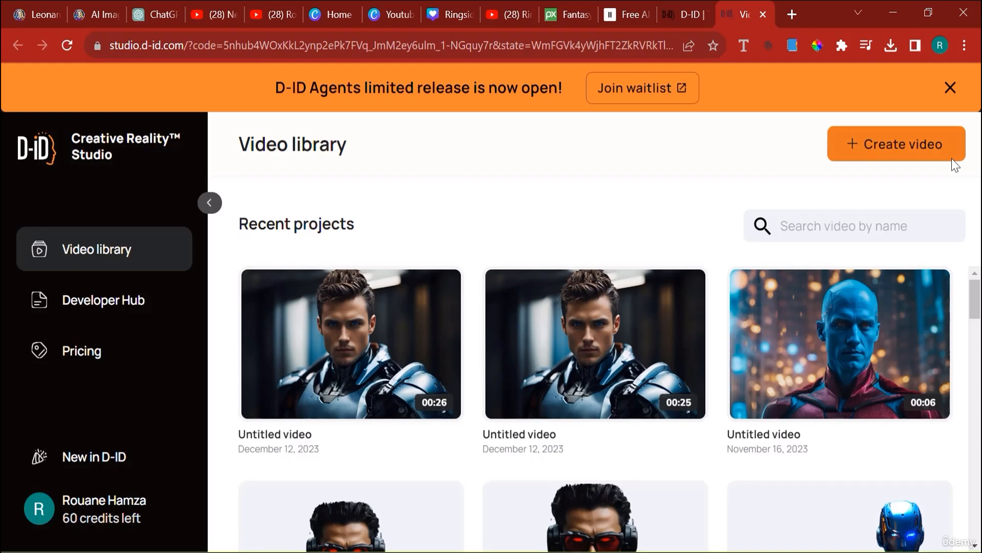
pyautogui.click(938, 156)
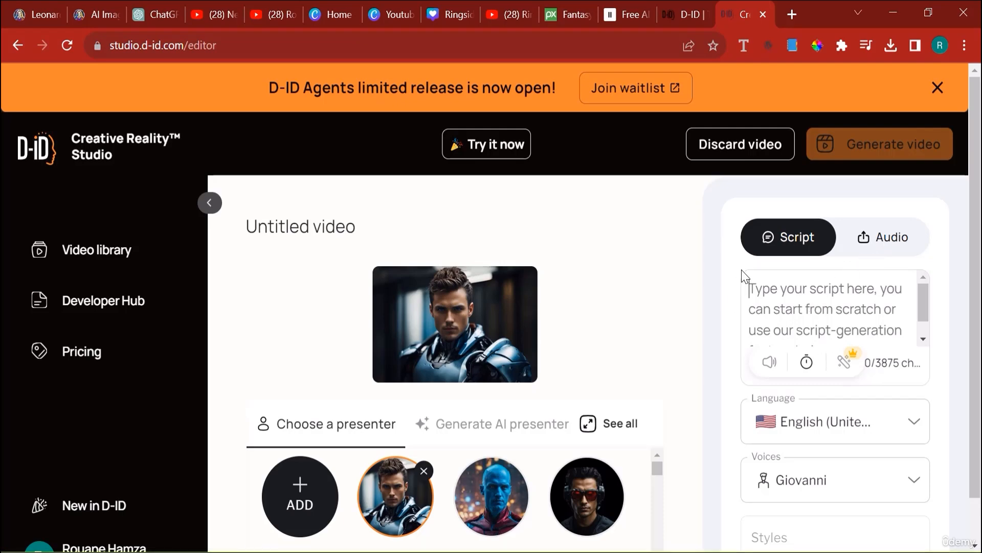
pyautogui.scroll(-1, 118, 476)
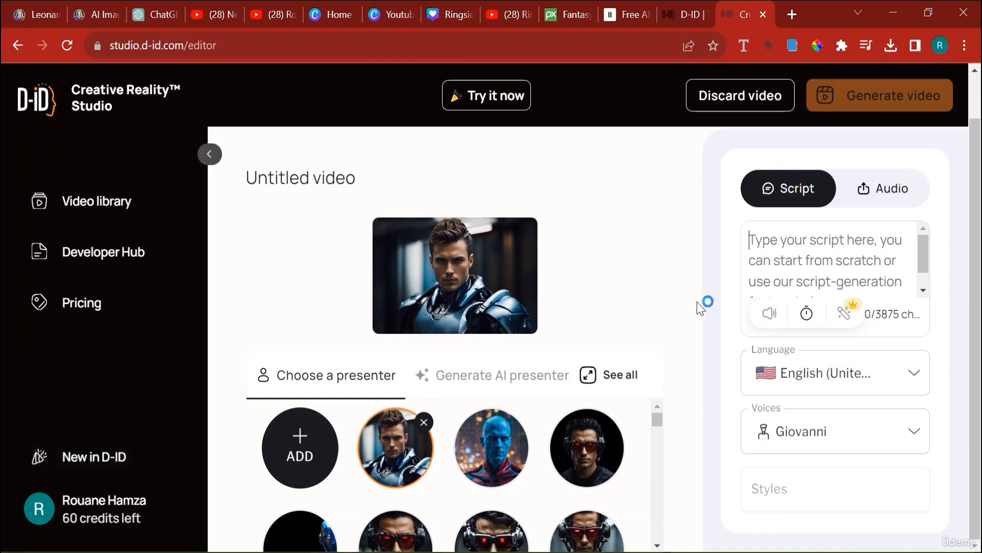
pyautogui.scroll(1, 697, 307)
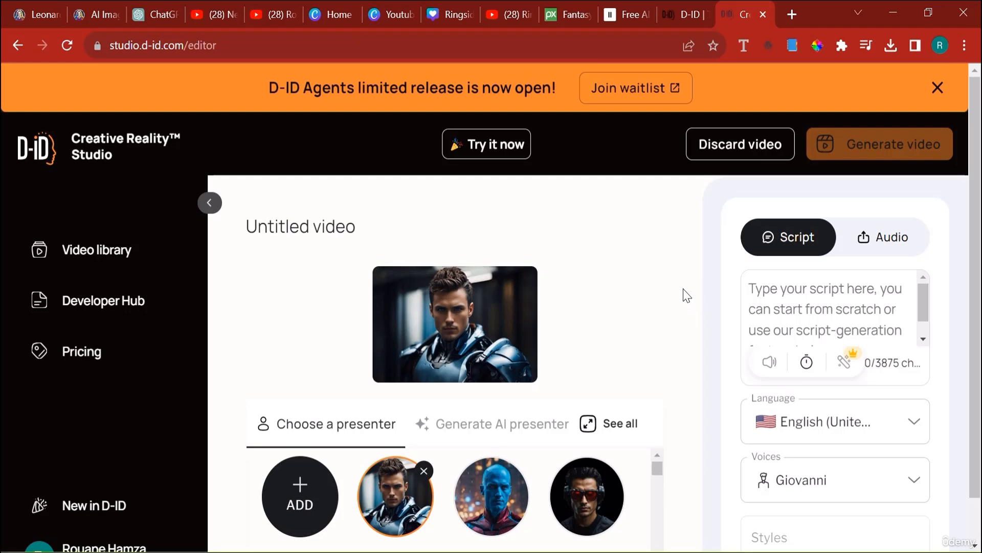
pyautogui.click(893, 245)
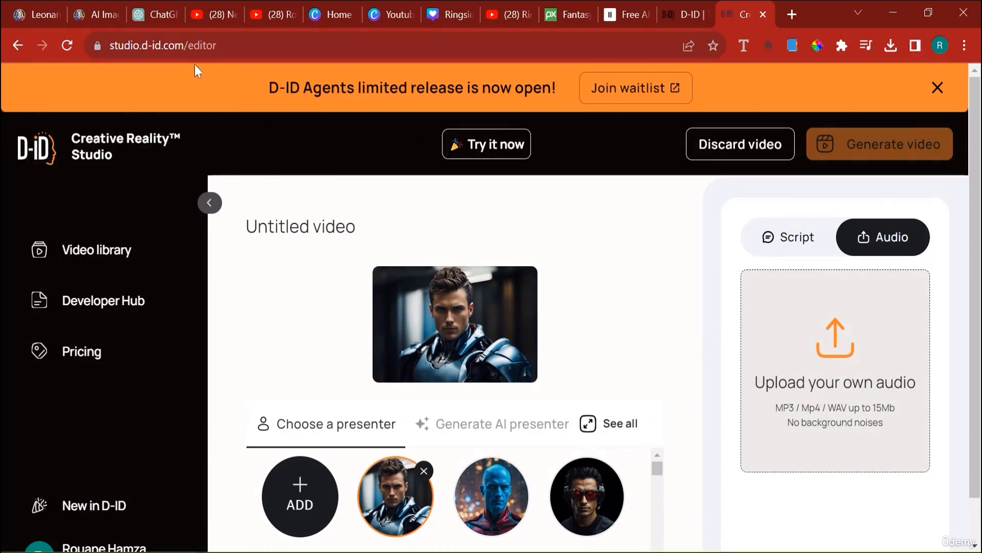
# Return to the Leonardo.Ai wizard images and unzoom the one with the pointed hat and blue smoke behind him.
pyautogui.click(116, 1)
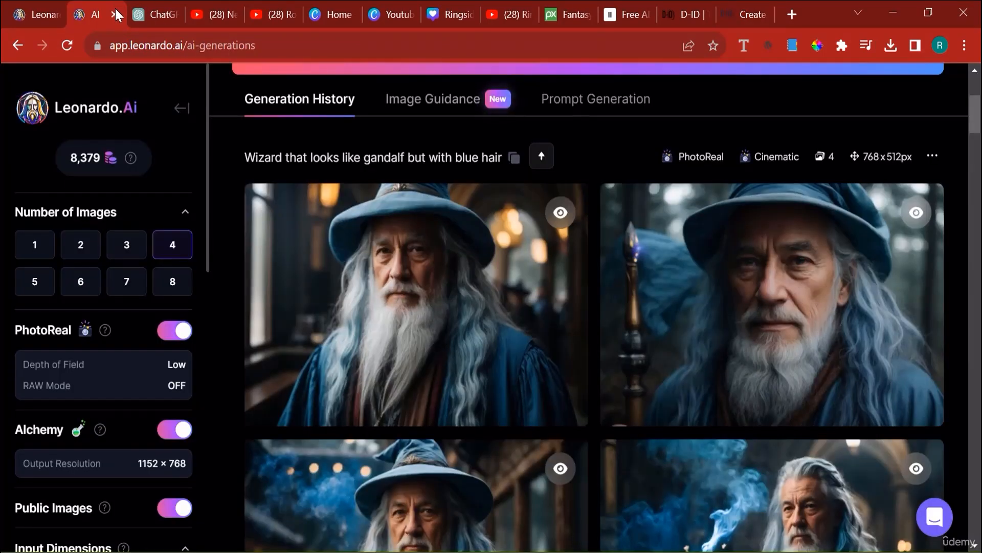
pyautogui.scroll(-3, 423, 312)
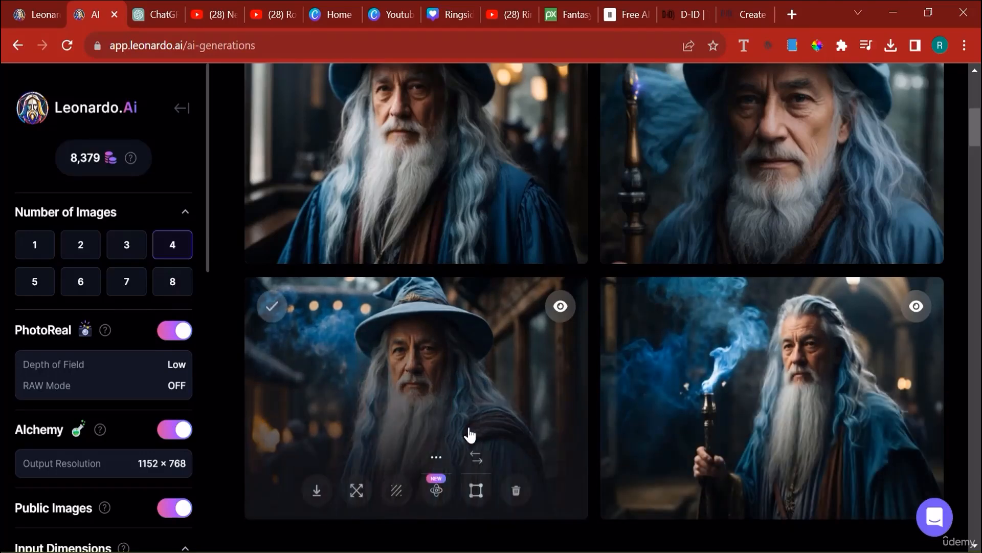
pyautogui.click(346, 495)
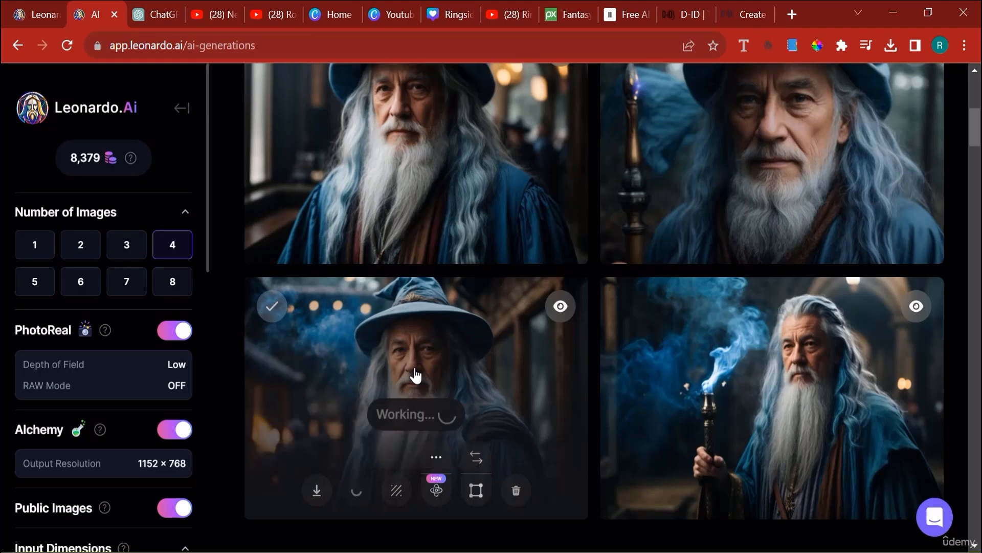
pyautogui.scroll(3, 459, 360)
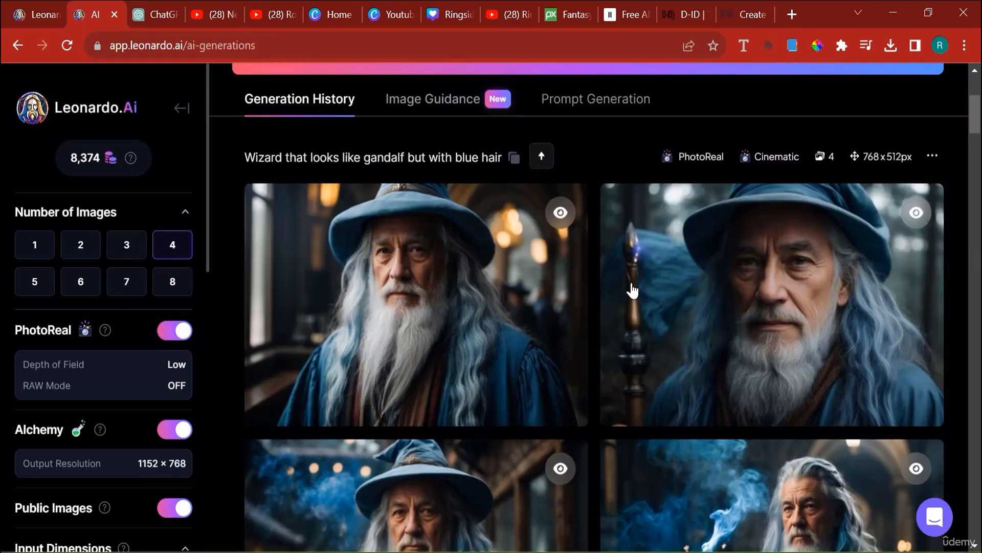
pyautogui.scroll(-3, 452, 285)
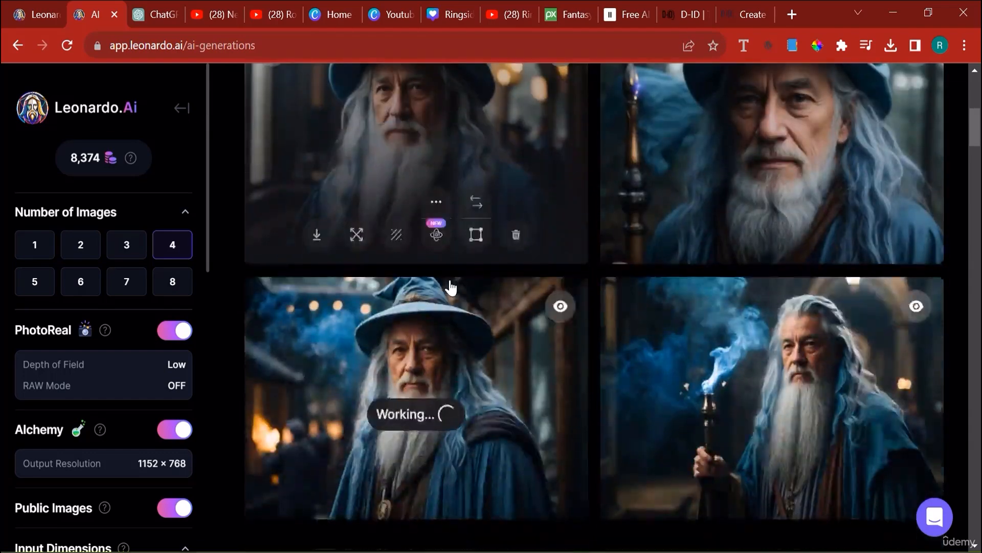
pyautogui.scroll(-2, 451, 288)
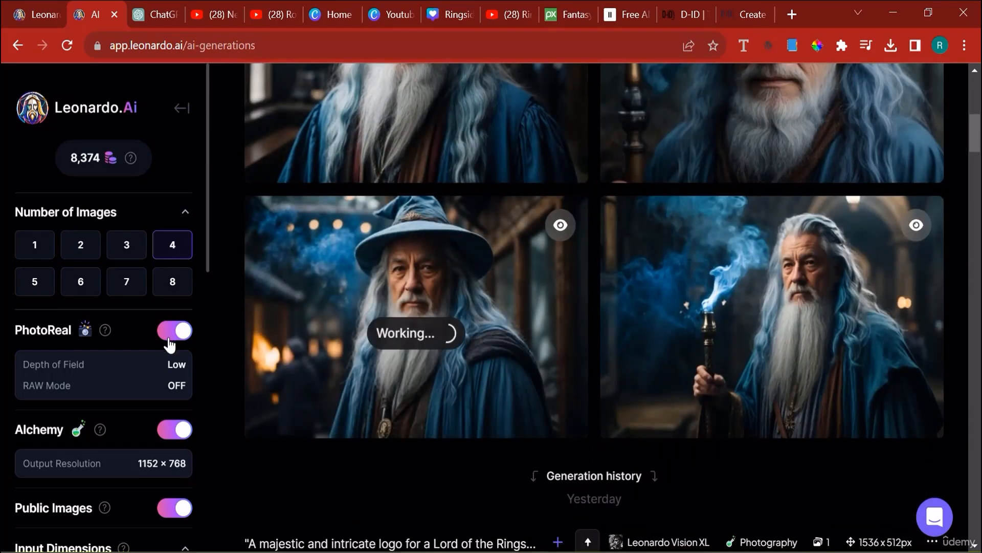
pyautogui.scroll(6, 606, 423)
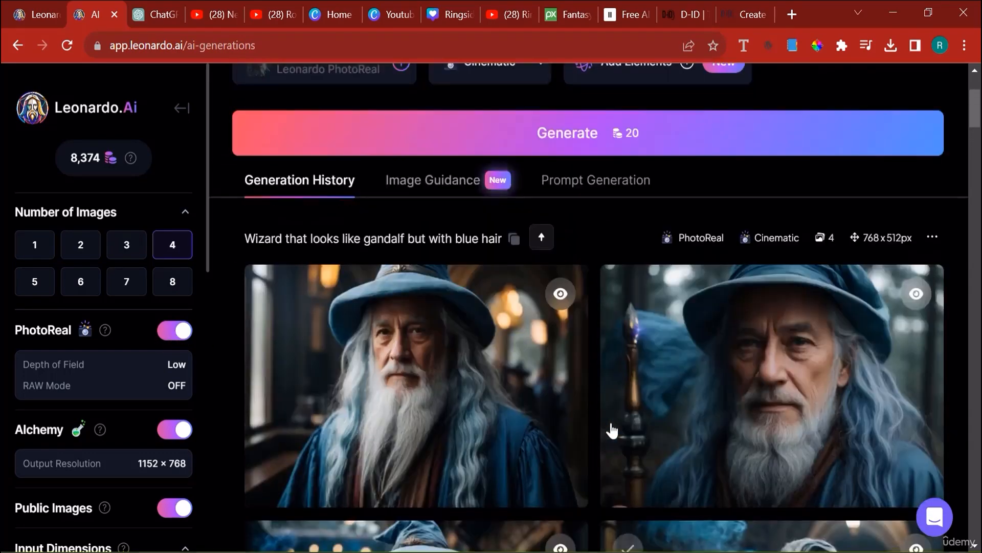
# Open the unzoomed version of the wizard image with the pointed hat and blue smoke, download it and close the preview.
pyautogui.scroll(-6, 609, 435)
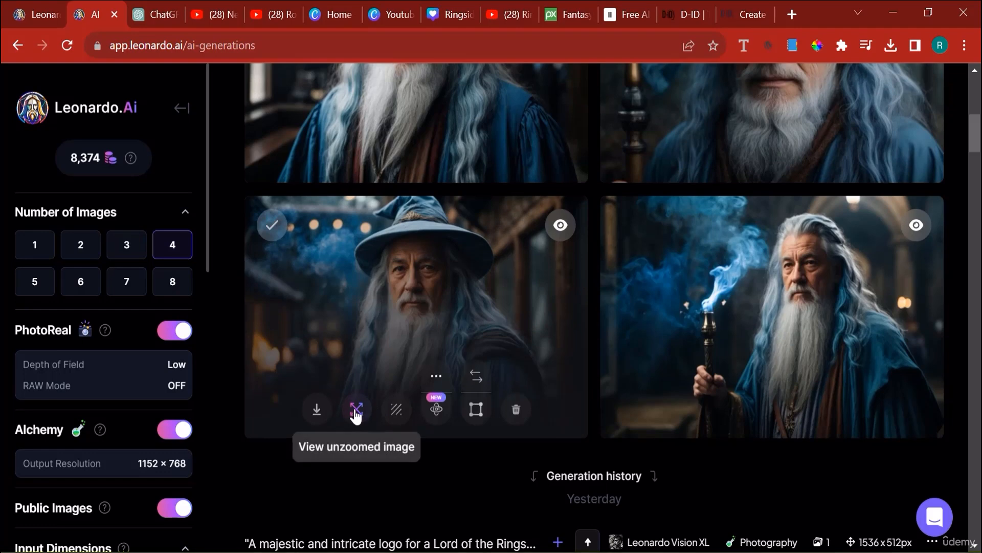
pyautogui.click(356, 409)
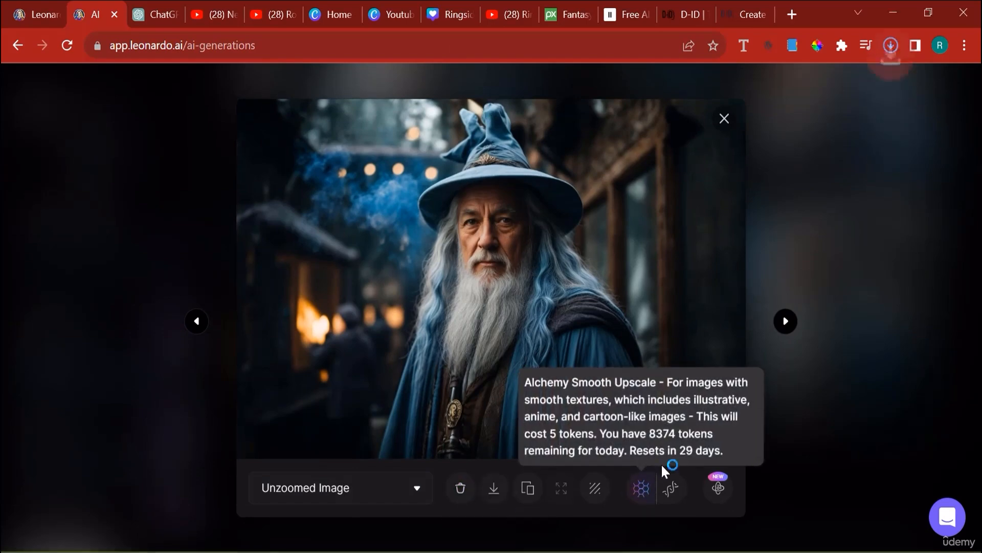
pyautogui.press('Escape')
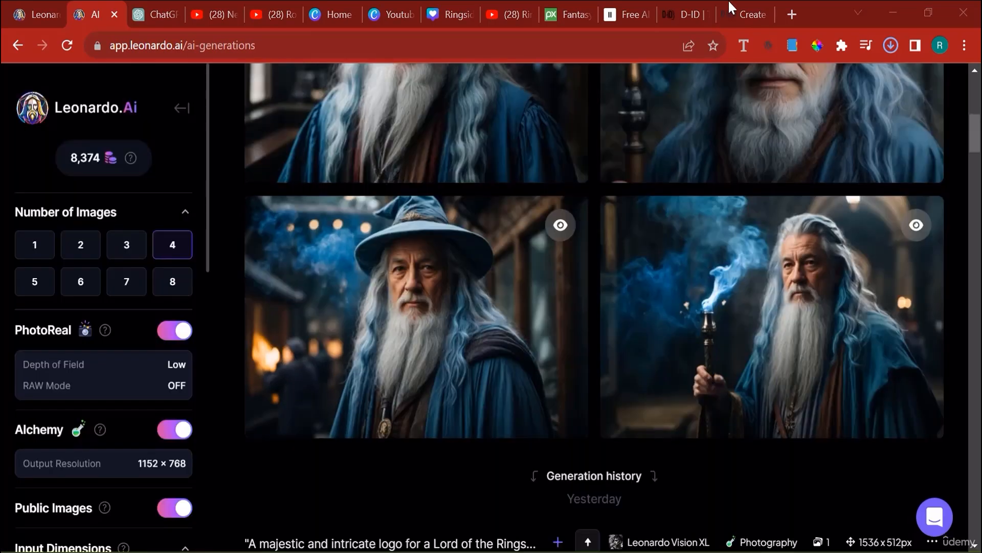
# Switch to the D-ID video editor and add Default_Wizard_that_looks_like_gandalf_but_with_blue_hair_0 from the downloads folder as the presenter.
pyautogui.click(735, 1)
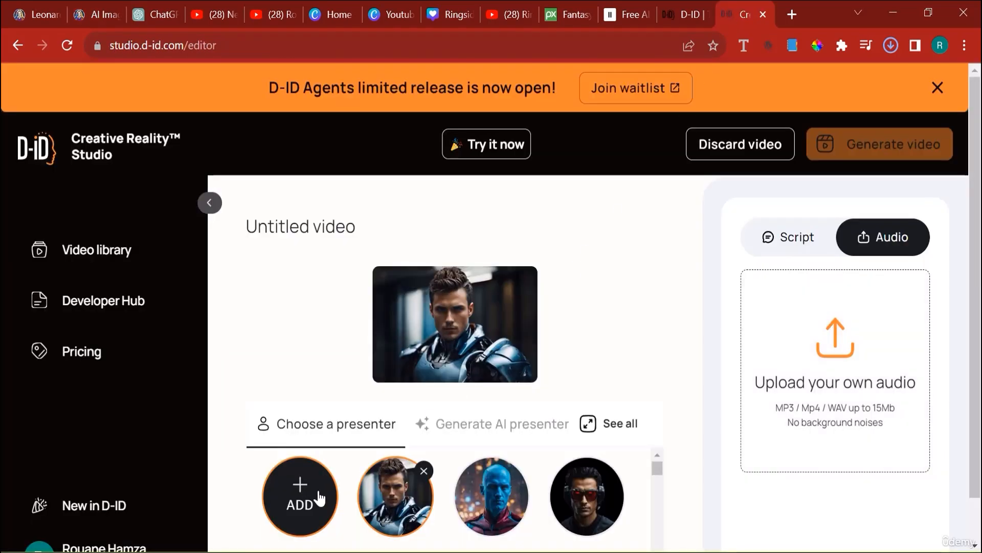
pyautogui.moveTo(319, 496)
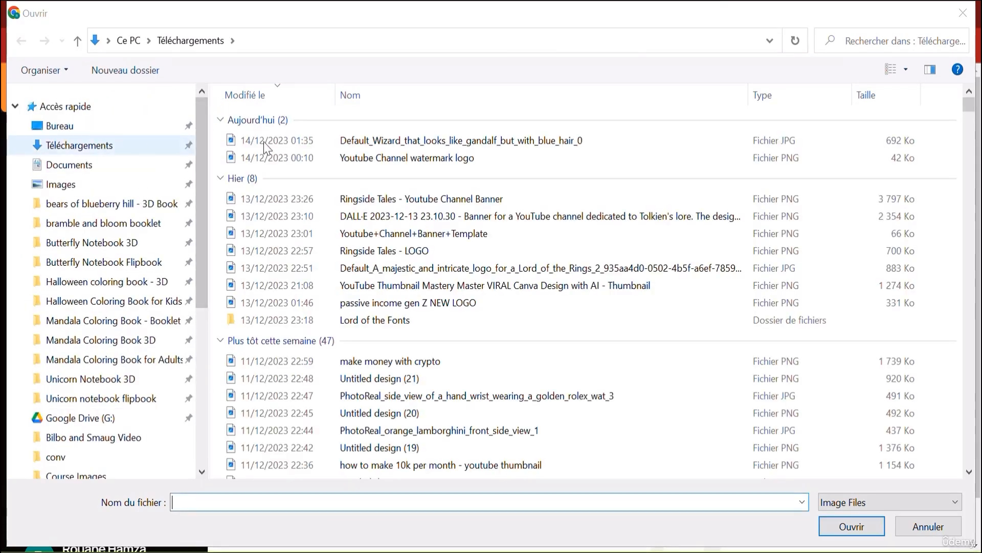
pyautogui.doubleClick(318, 146)
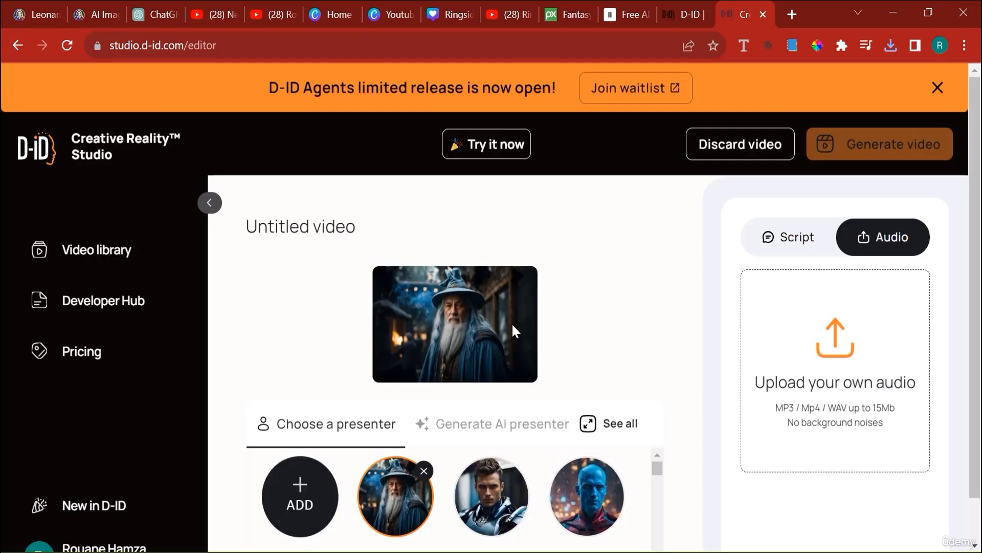
pyautogui.scroll(-1, 471, 351)
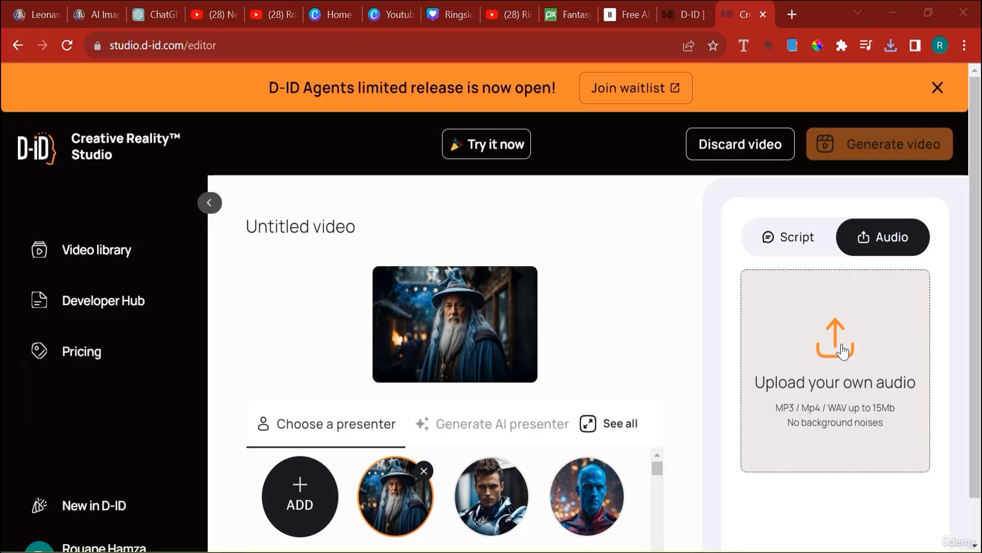
# Upload the v1 MP3 from the Bilbo and Smaug Video folder as the video's audio.
pyautogui.click(843, 347)
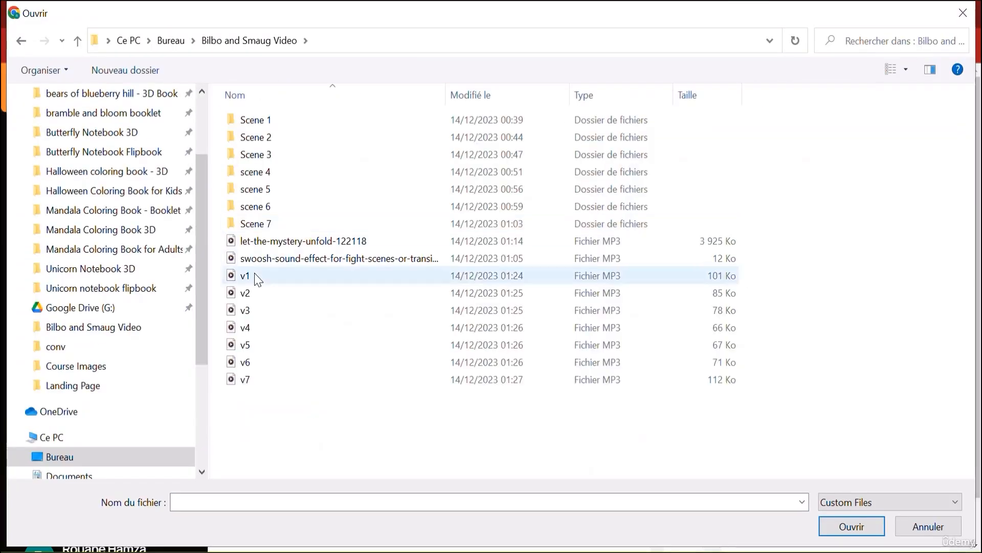
pyautogui.doubleClick(255, 277)
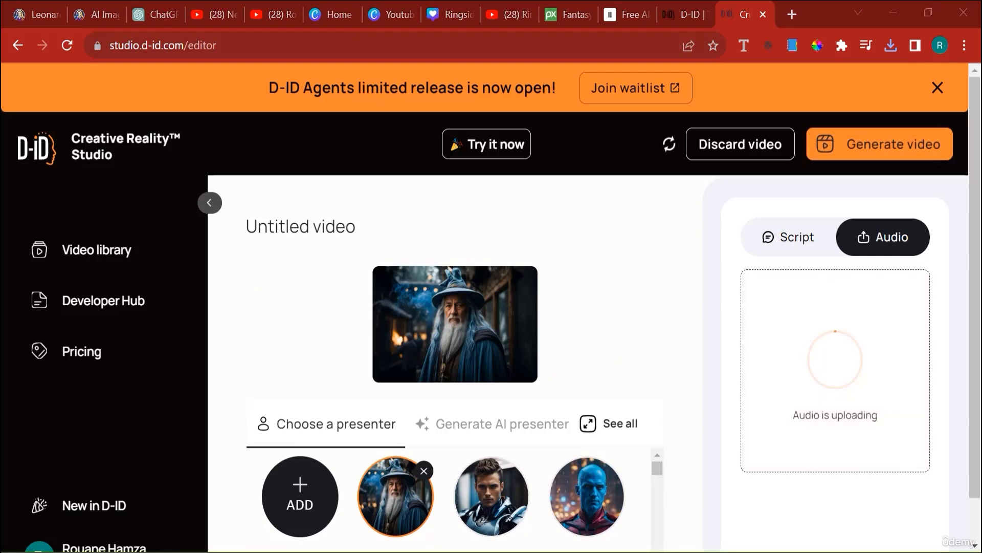
pyautogui.moveTo(438, 551)
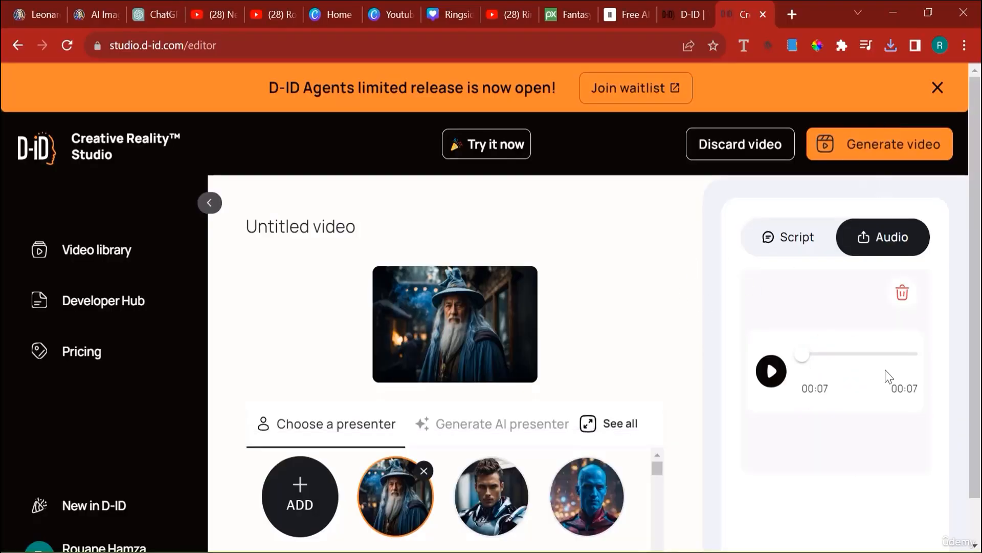
# Generate the talking wizard video and confirm the use of one credit.
pyautogui.click(889, 146)
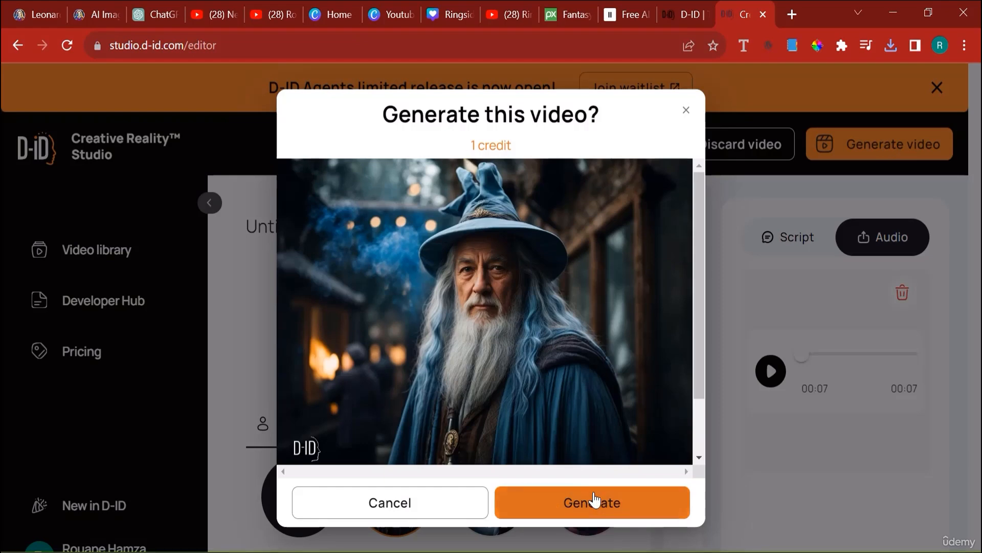
pyautogui.click(593, 500)
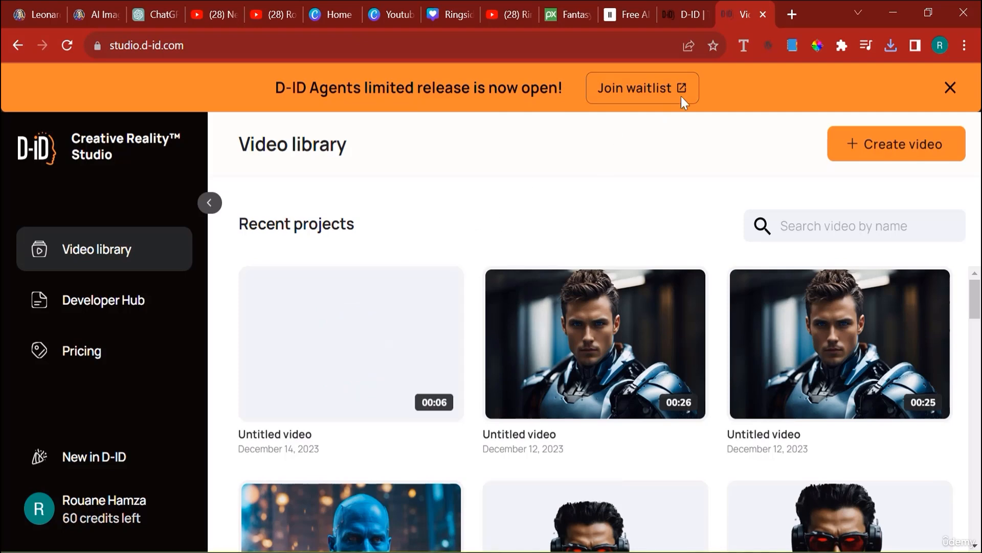
pyautogui.rightClick(663, 97)
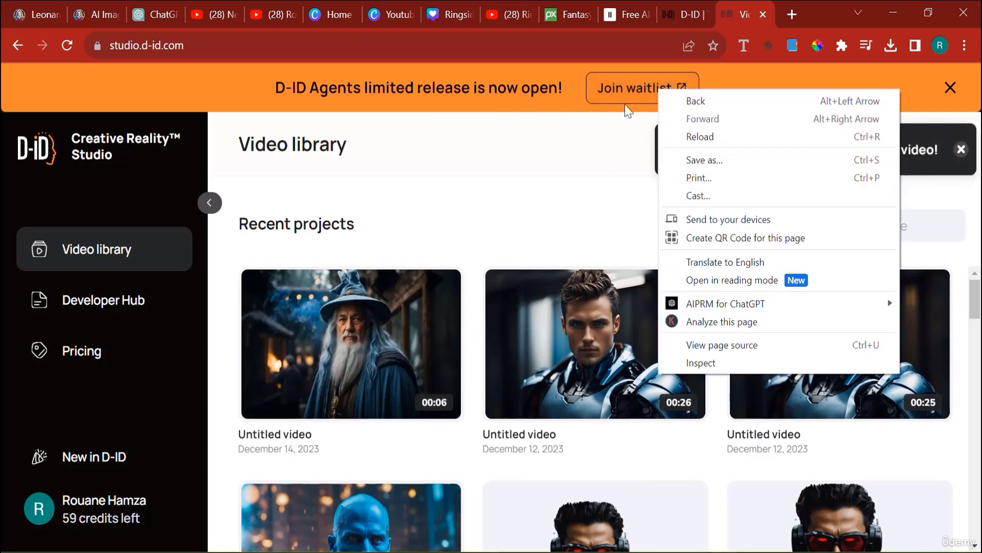
pyautogui.click(556, 199)
# Play the generated wizard video from the video library, then close the player.
pyautogui.moveTo(384, 374)
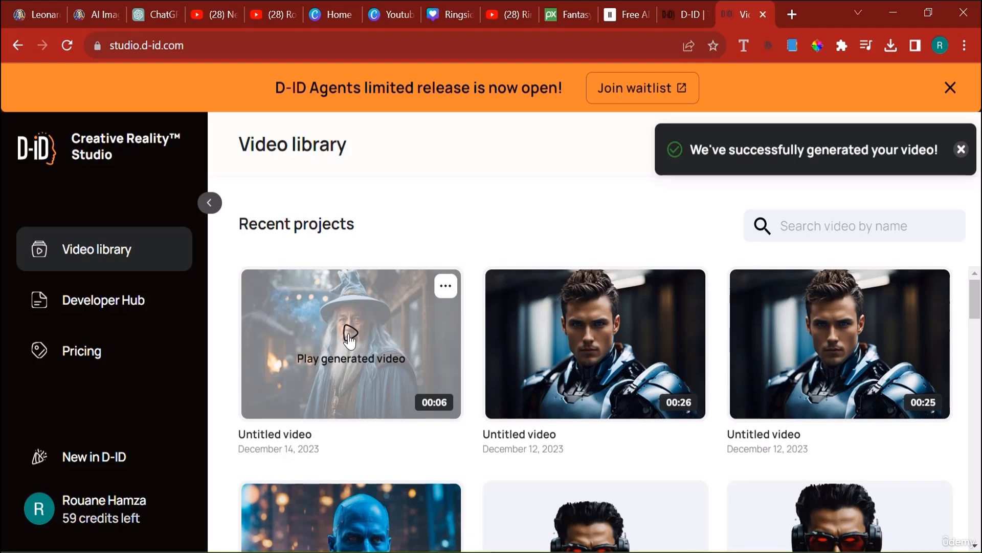
pyautogui.click(350, 336)
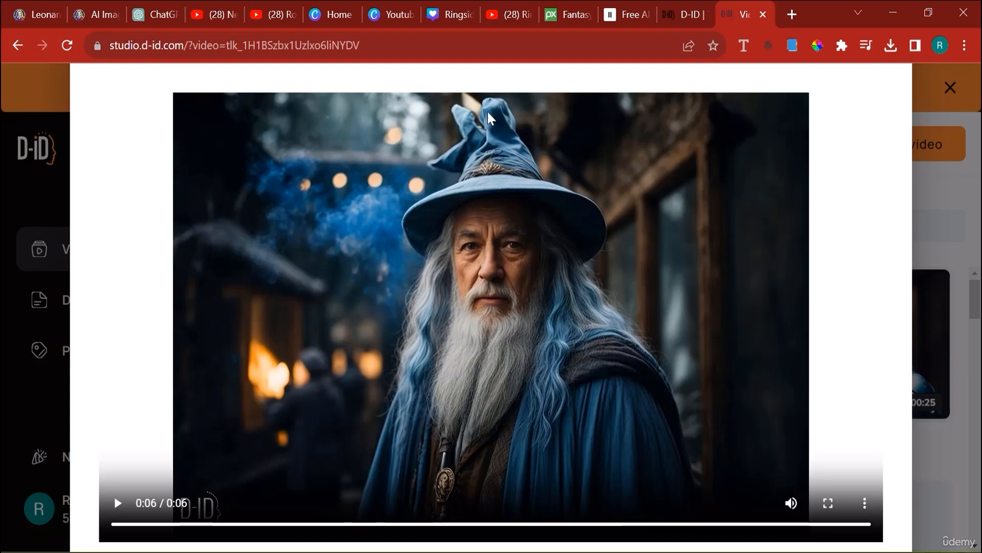
pyautogui.click(918, 226)
# Download the generated wizard video from the video library.
pyautogui.moveTo(387, 329)
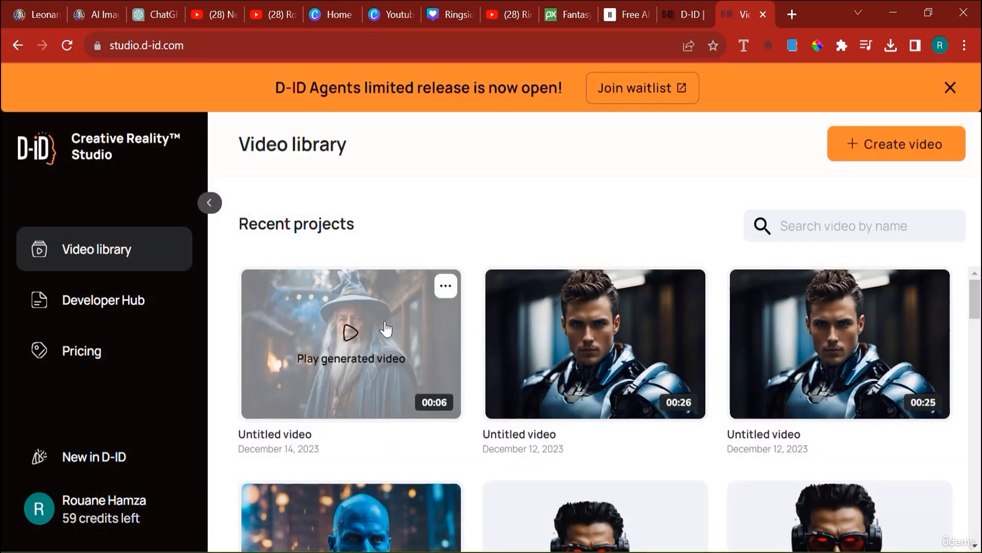
pyautogui.click(445, 287)
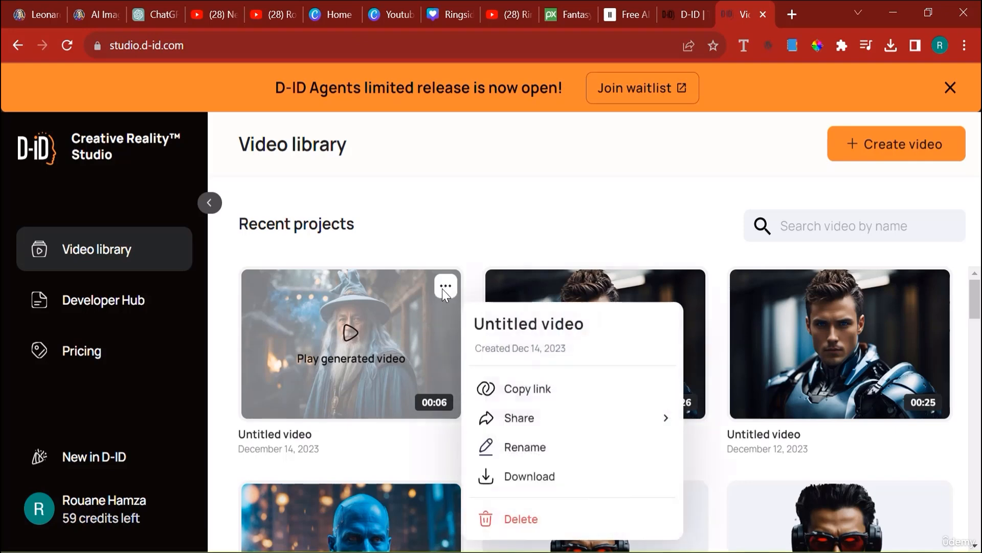
pyautogui.click(535, 481)
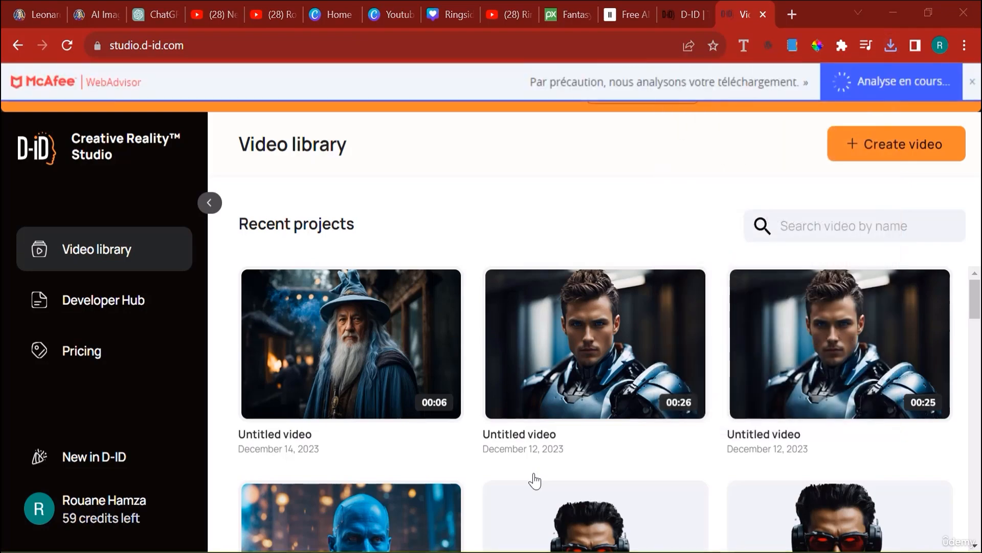
pyautogui.moveTo(544, 383)
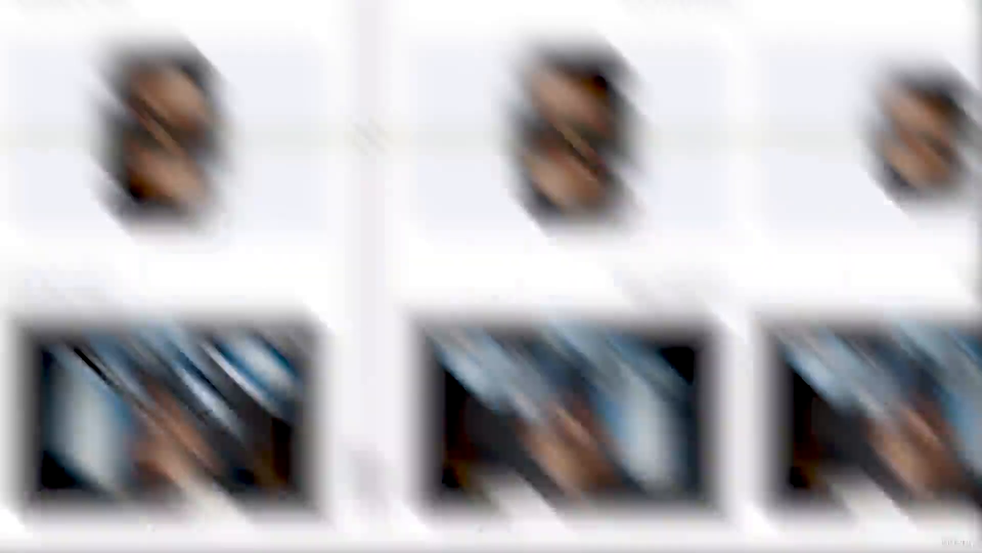